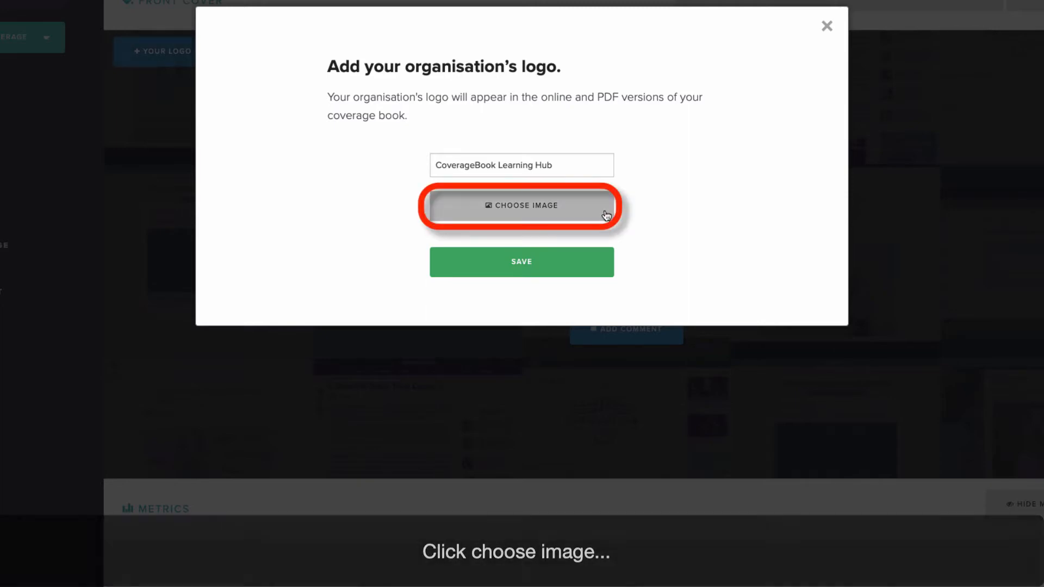
- Upload logo-square-red.png from the Learning Hub folder on the Desktop as the organisation's logo and save it
left_click(606, 215)
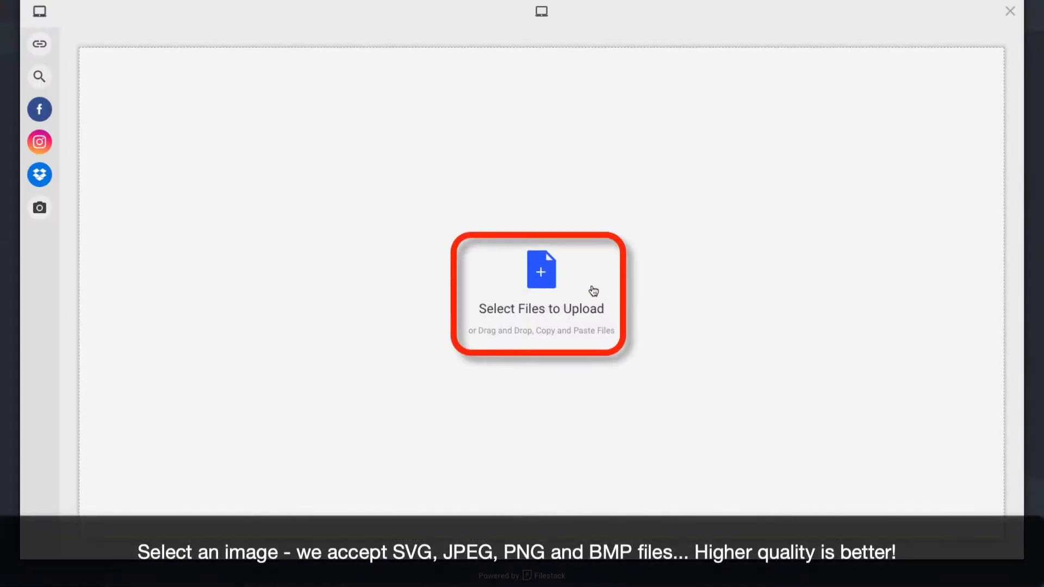
left_click(593, 291)
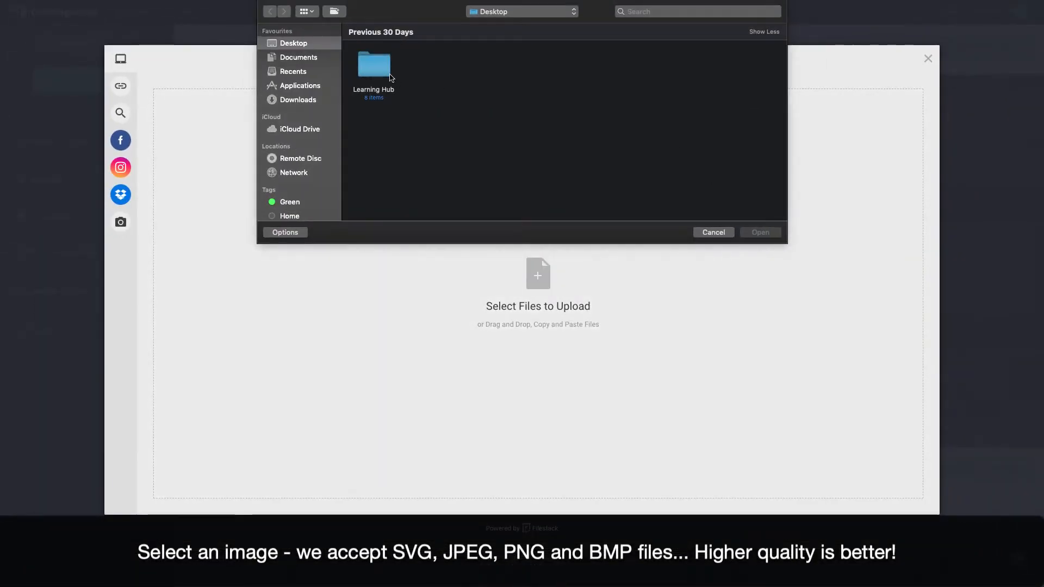
double_click(373, 64)
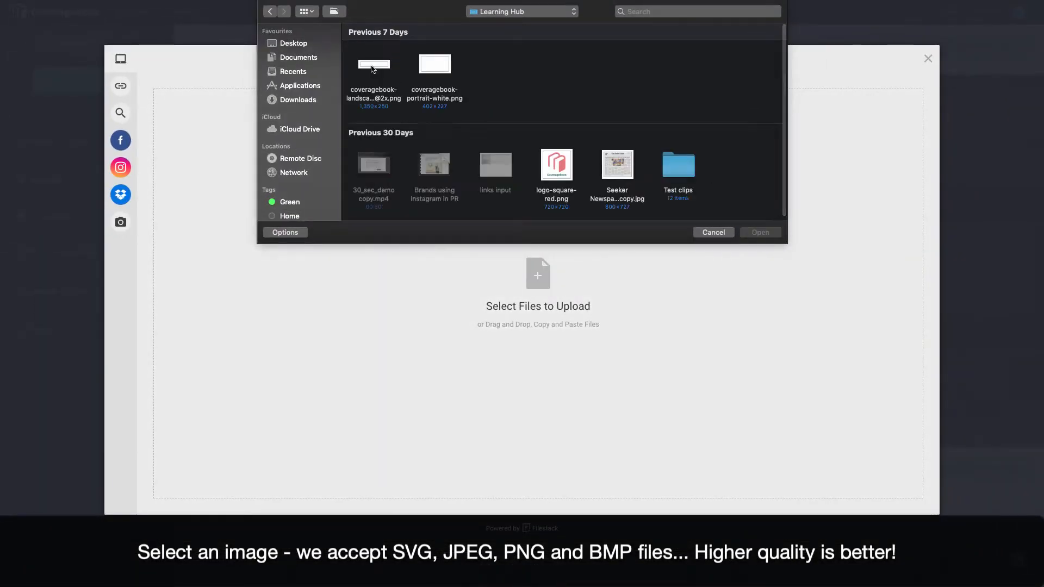
left_click(569, 179)
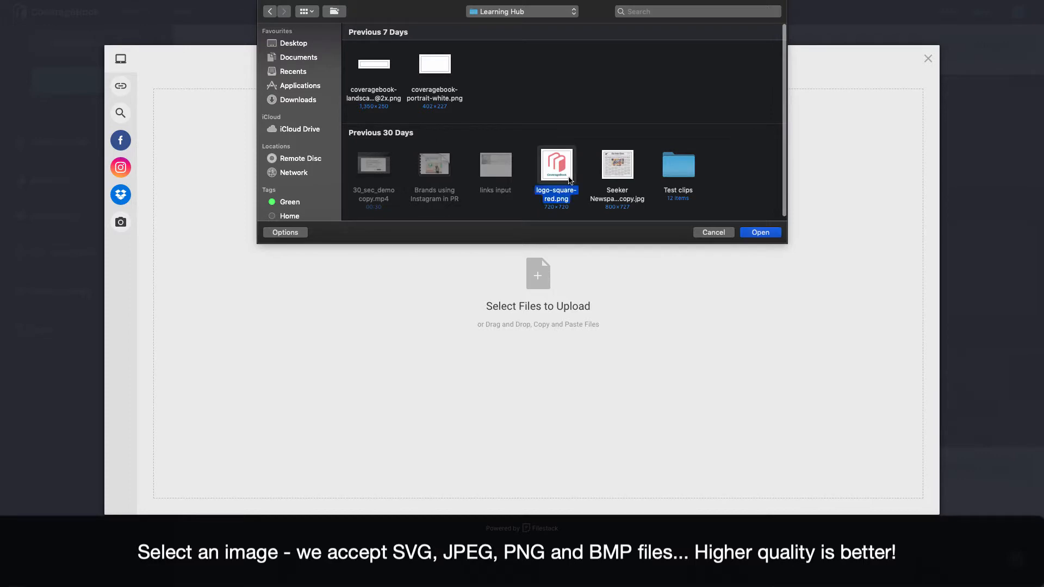
left_click(761, 233)
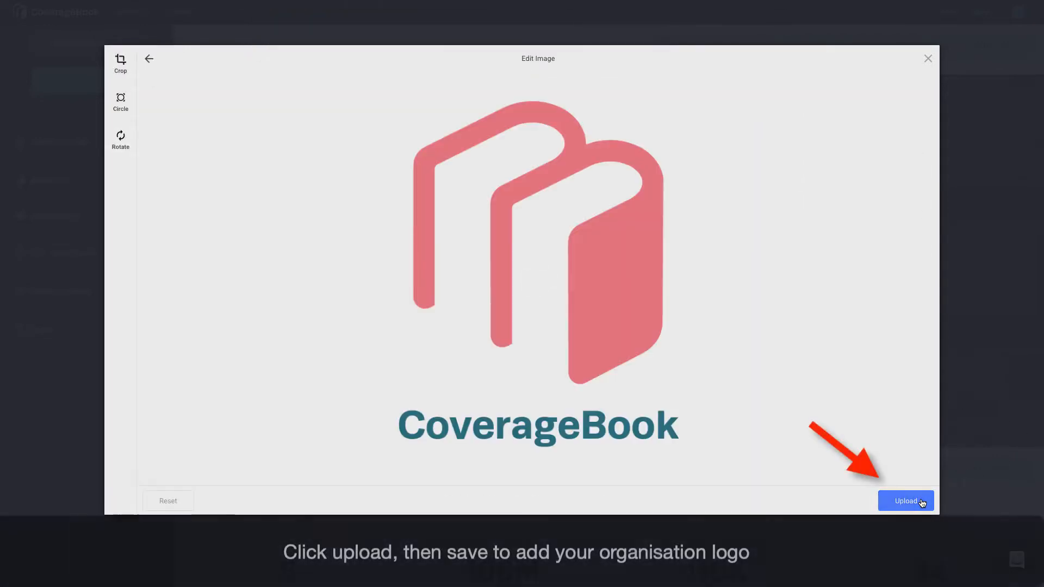
left_click(922, 501)
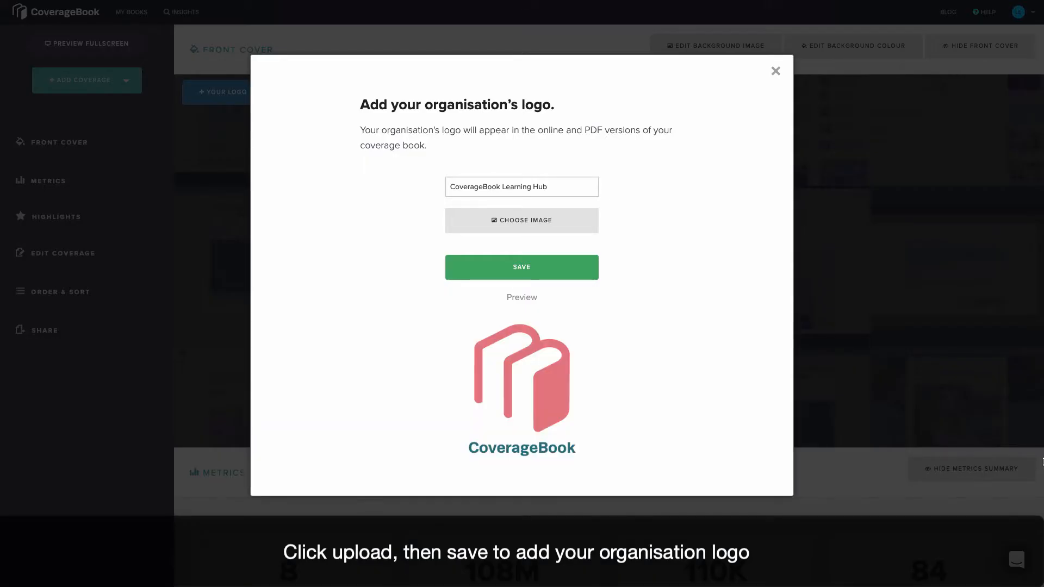
left_click(593, 275)
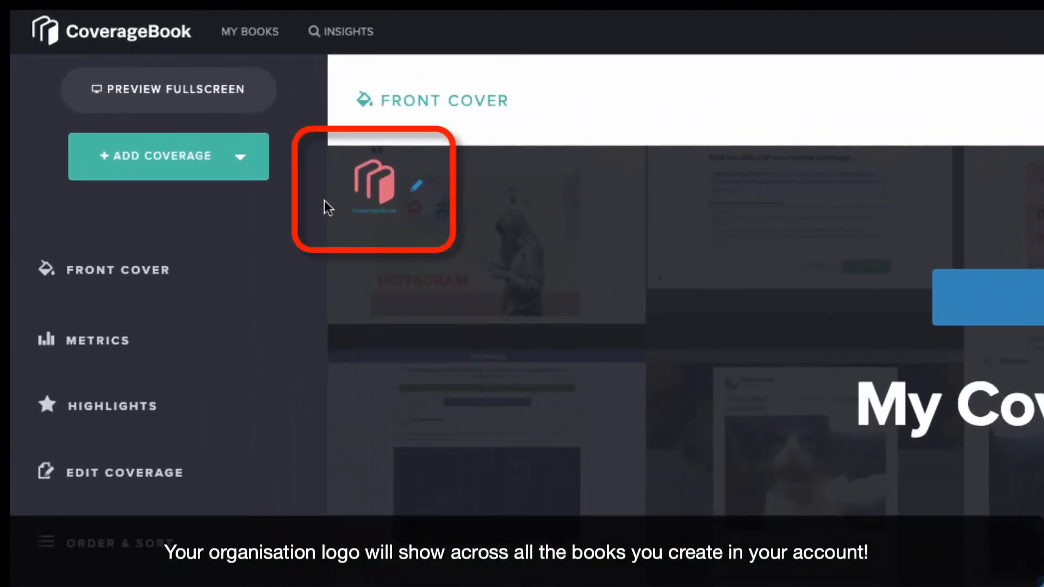
- Check the organisation logo on the front cover of the October Highlights book and return to the books overview
left_click(252, 39)
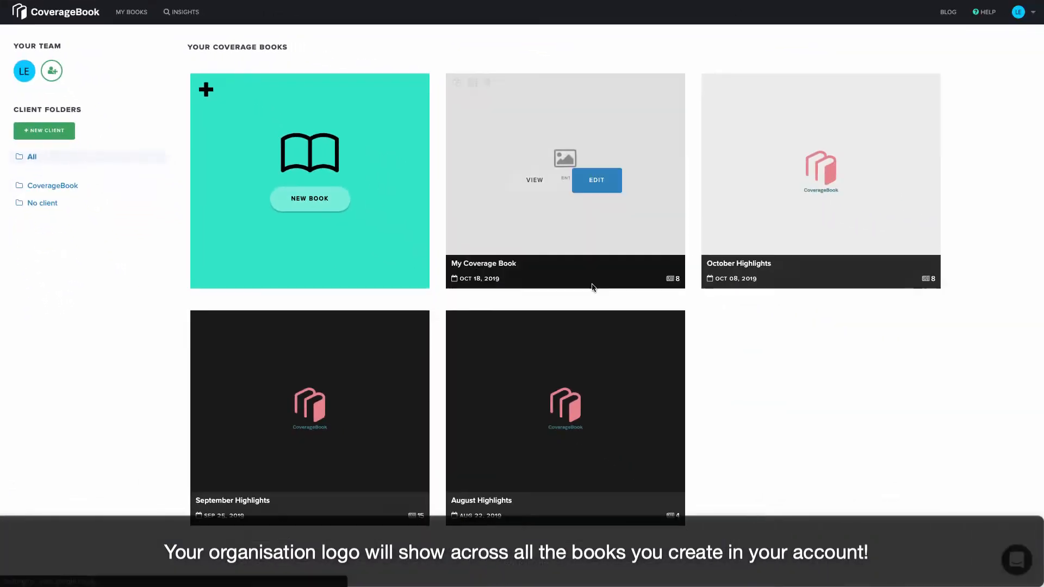
left_click(860, 194)
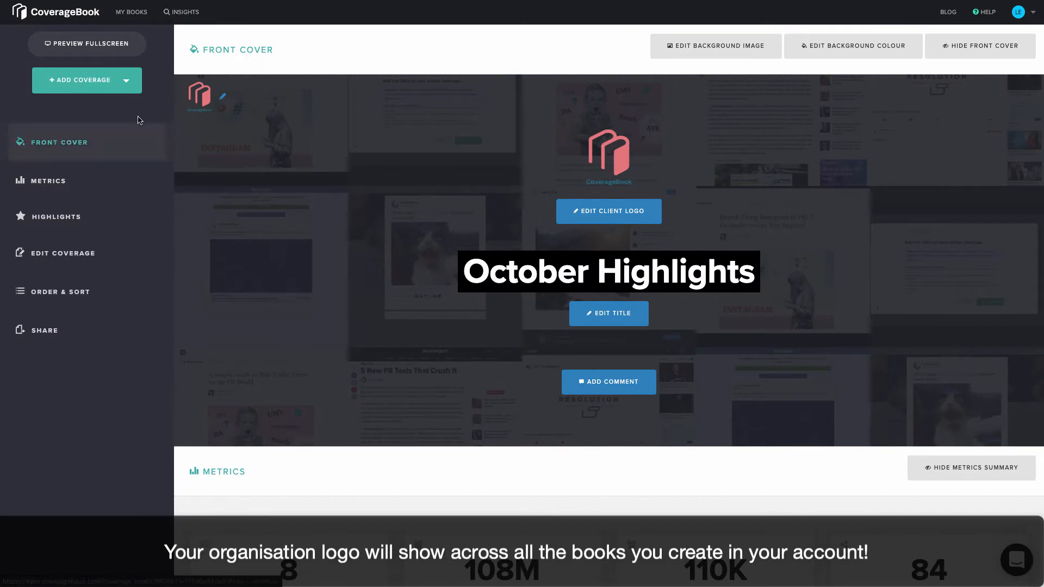
key("alt+Left")
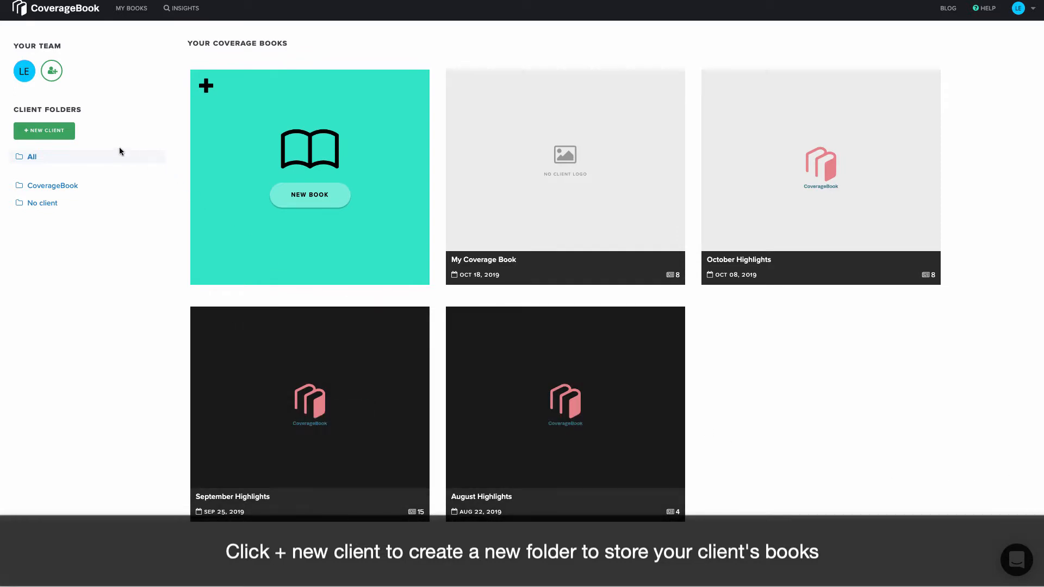
- Start a new client folder and name the client CoverageBook Learning Hub
left_click(73, 137)
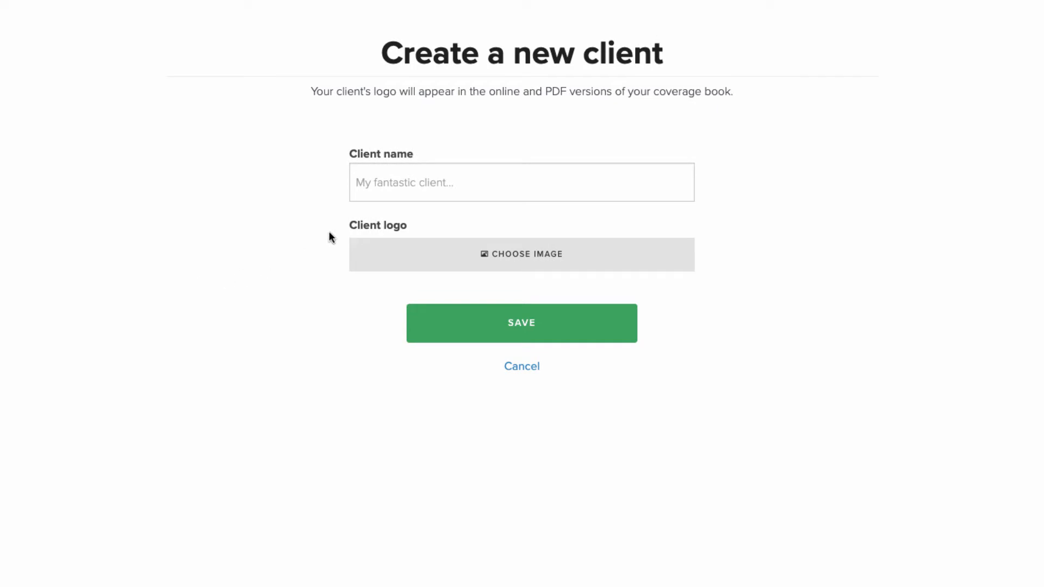
left_click(375, 183)
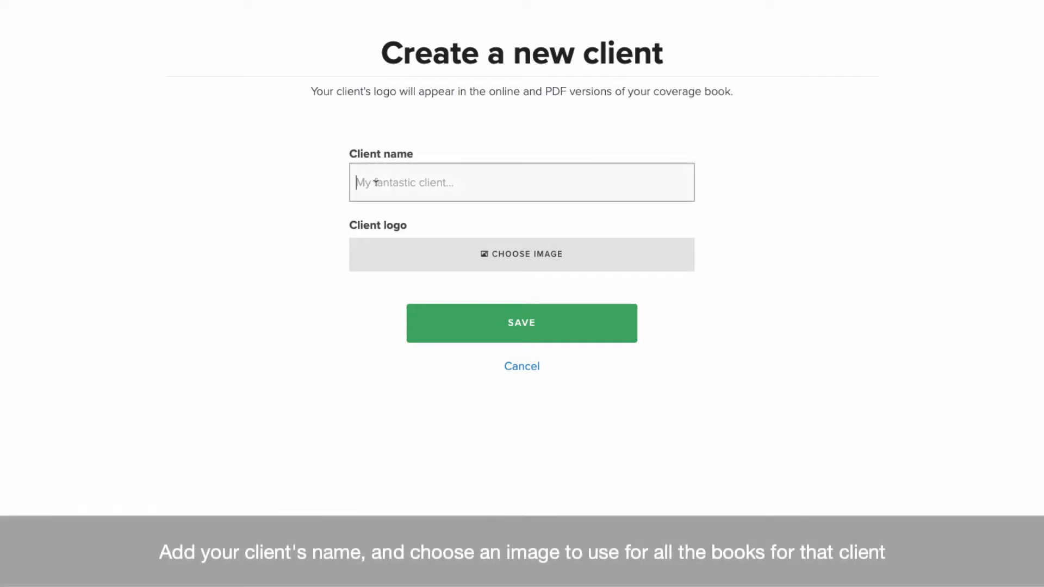
type("CoverageBook Learning Hub")
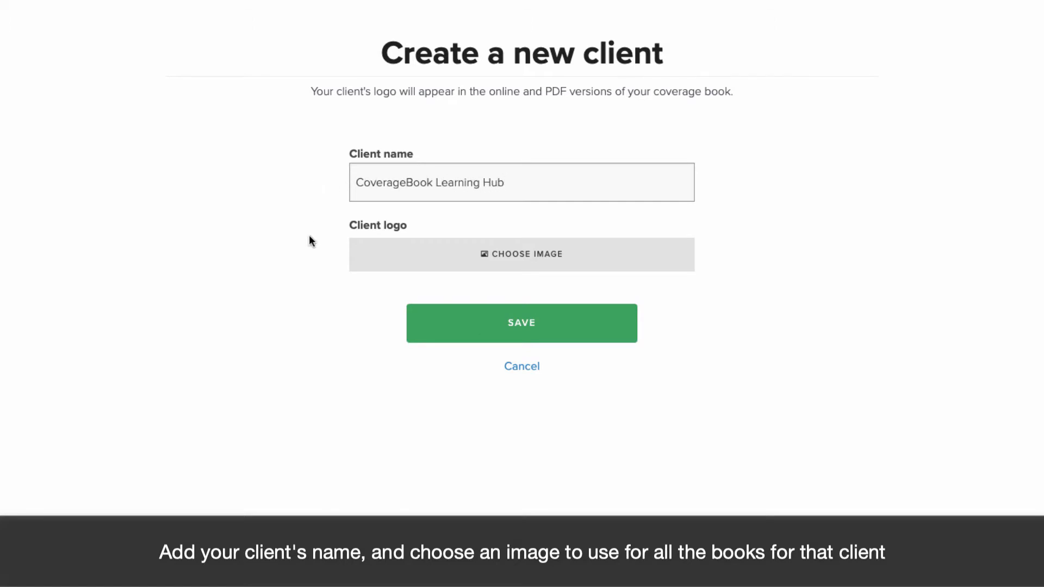
- Upload coveragebook-portrait-white.png as the new client's logo and save the client
left_click(411, 266)
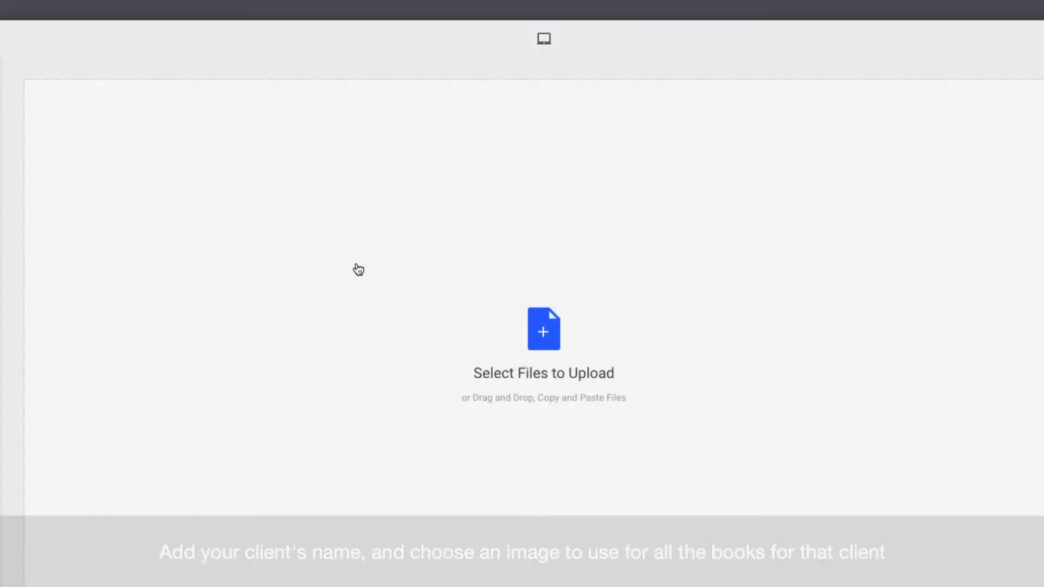
left_click(549, 349)
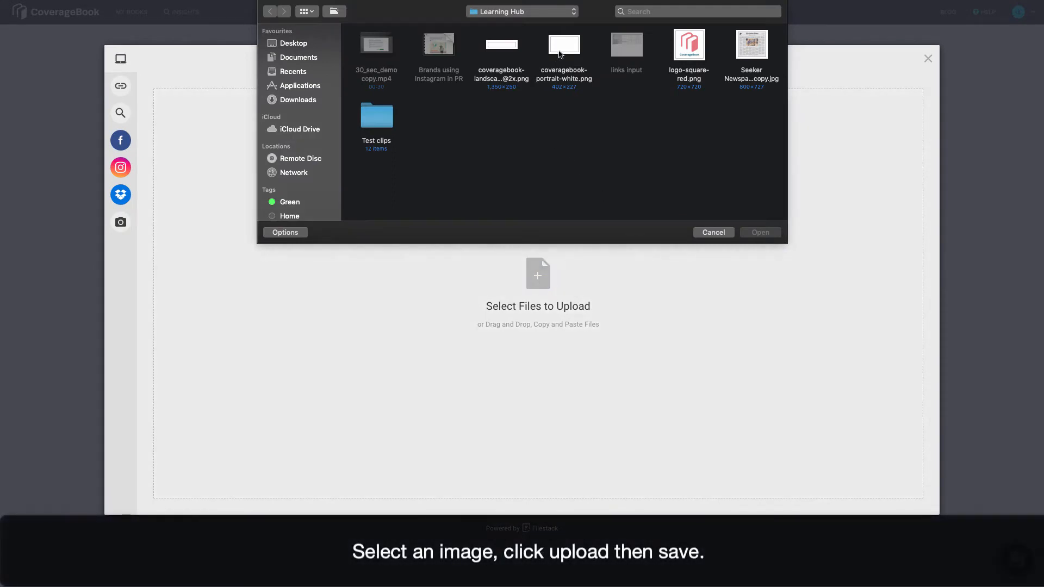
left_click(561, 57)
left_click(766, 233)
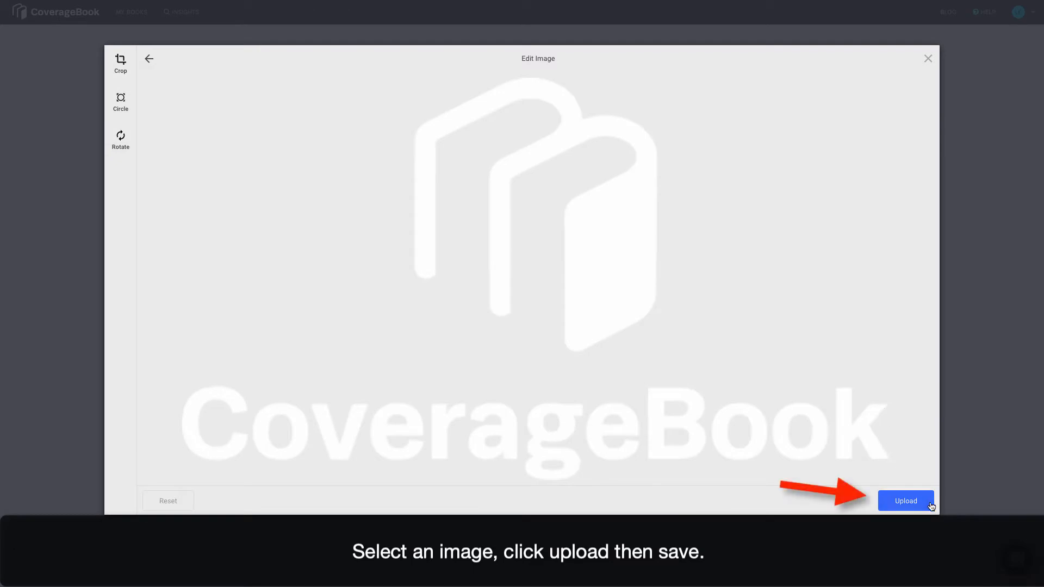
left_click(906, 501)
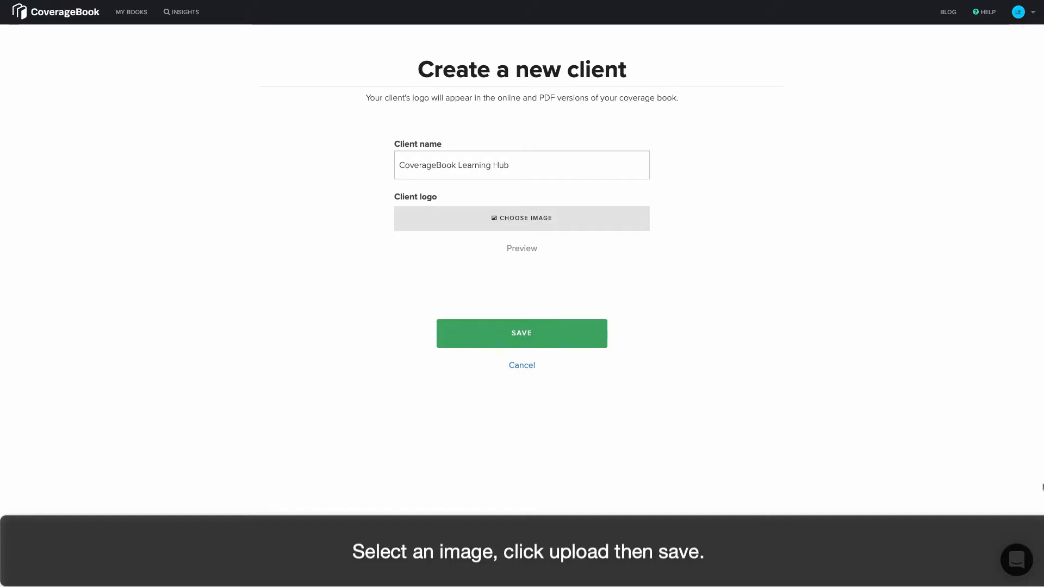
left_click(564, 334)
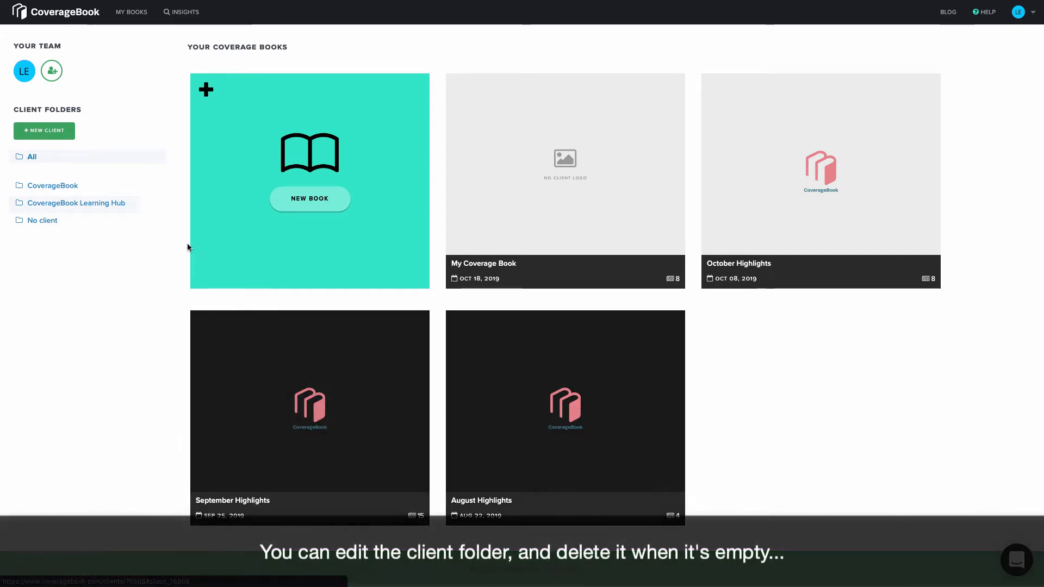
- View the editable details of the CoverageBook Learning Hub client folder and leave without saving changes
mouse_move(133, 213)
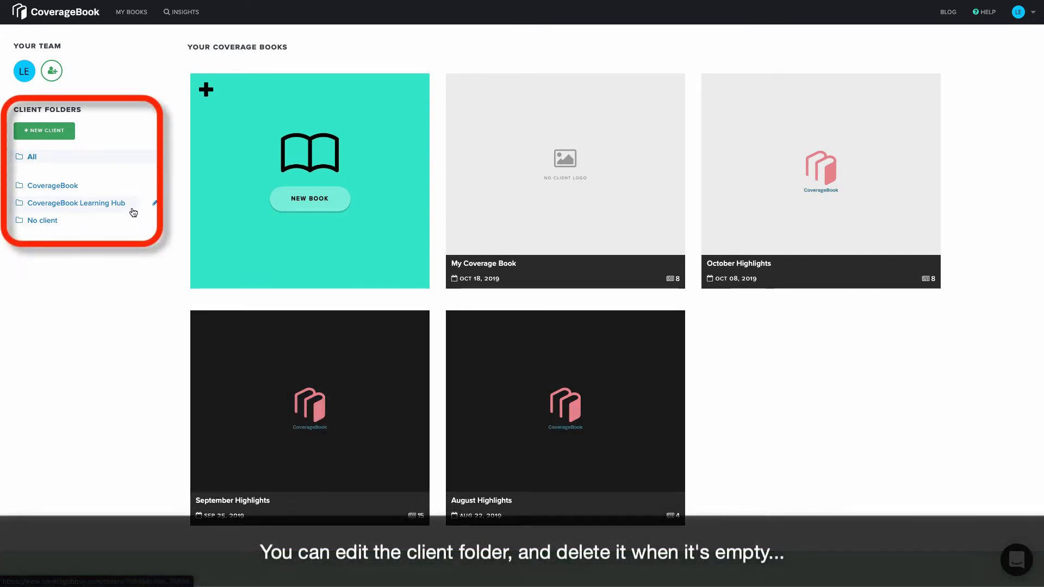
left_click(156, 204)
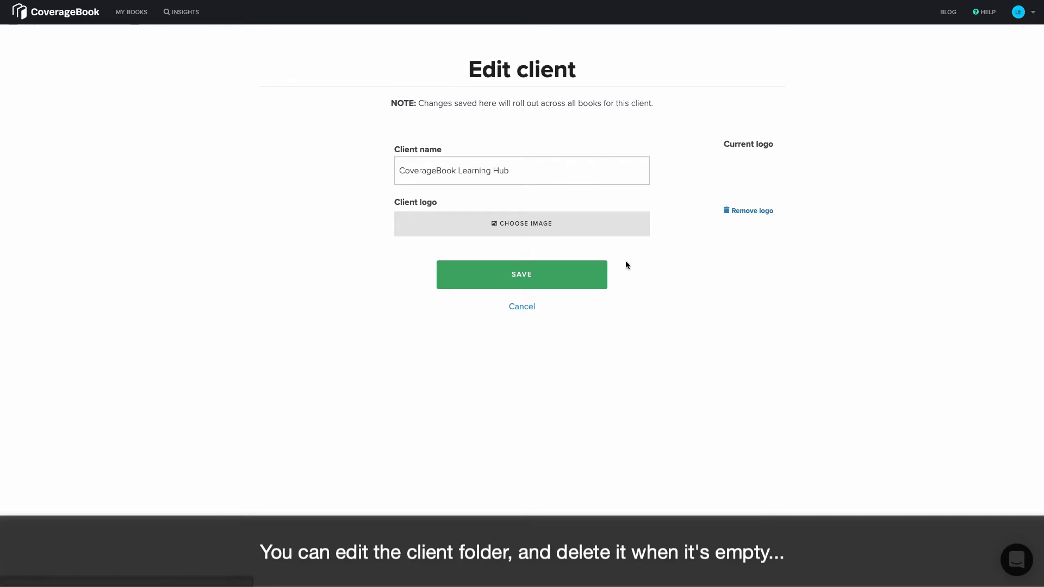
left_click(535, 315)
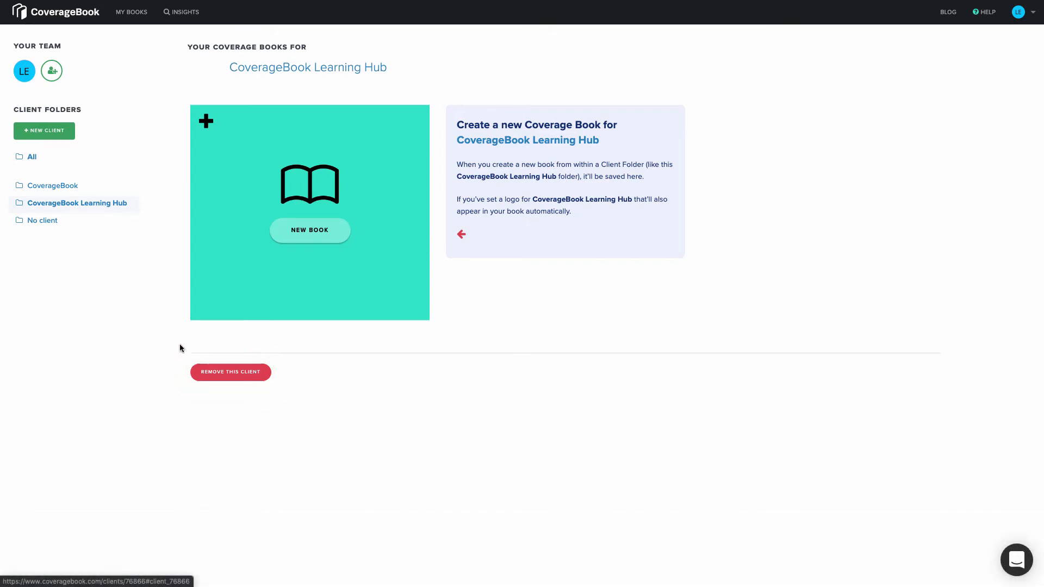
- Open My Coverage Book for editing and assign it to the CoverageBook Learning Hub client, saving the choice
left_click(124, 13)
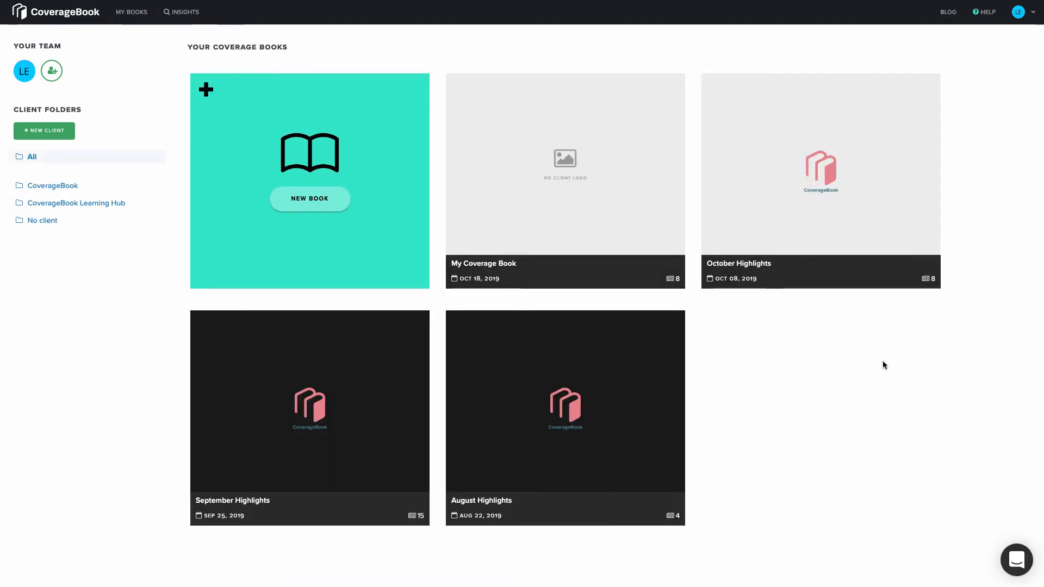
mouse_move(626, 235)
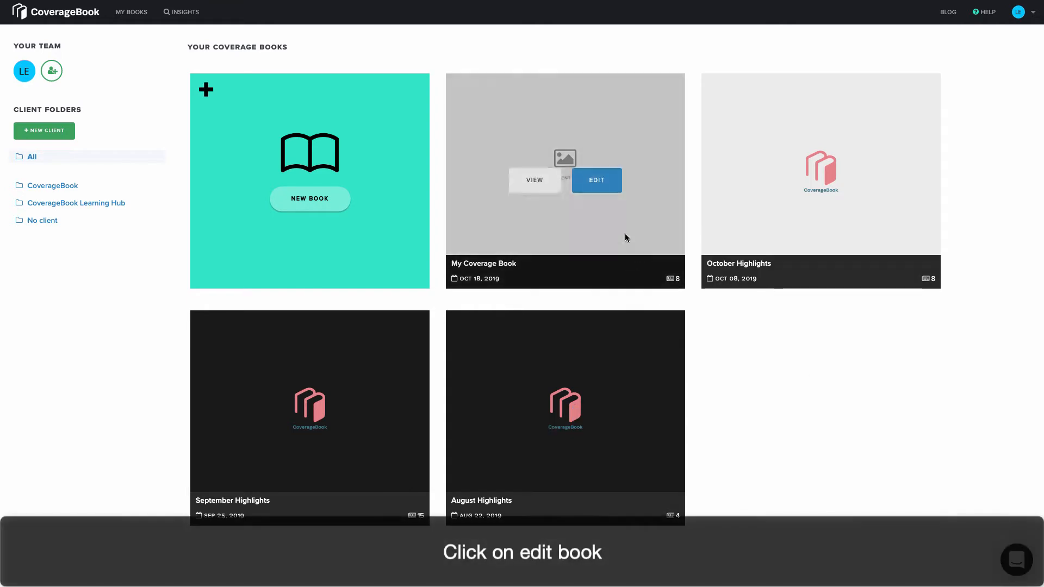
left_click(612, 185)
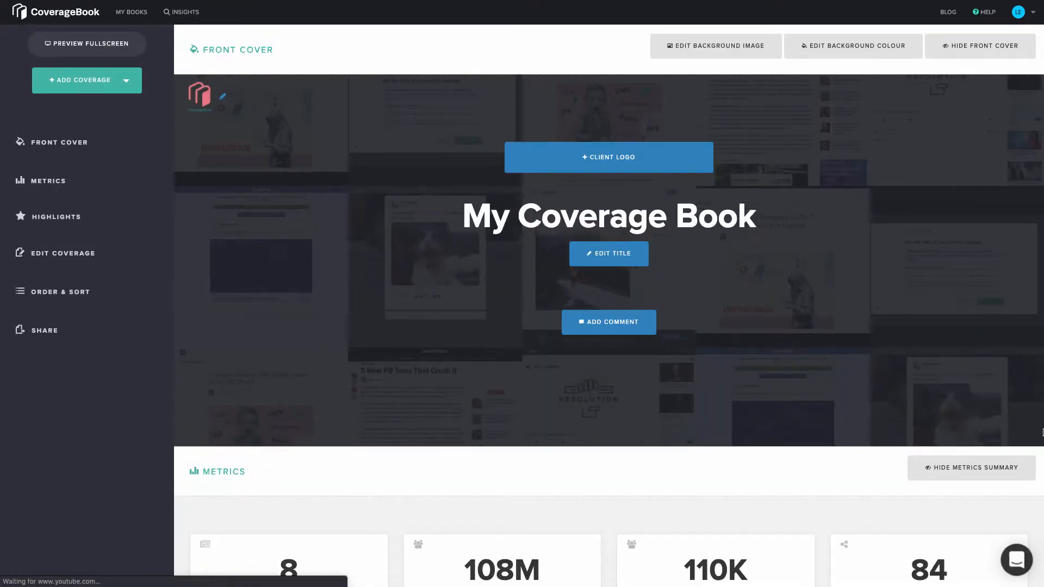
left_click(710, 172)
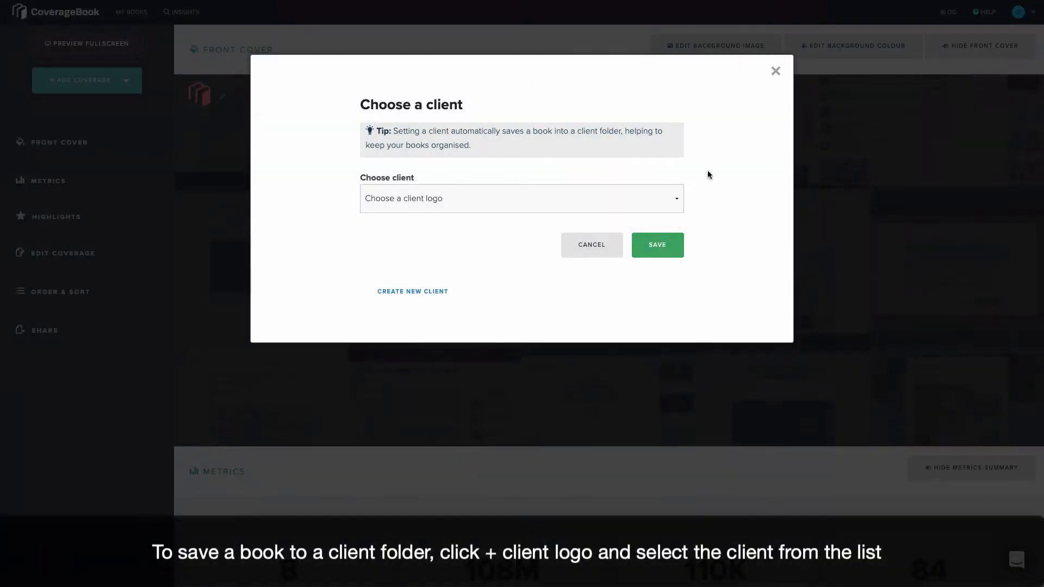
left_click(675, 201)
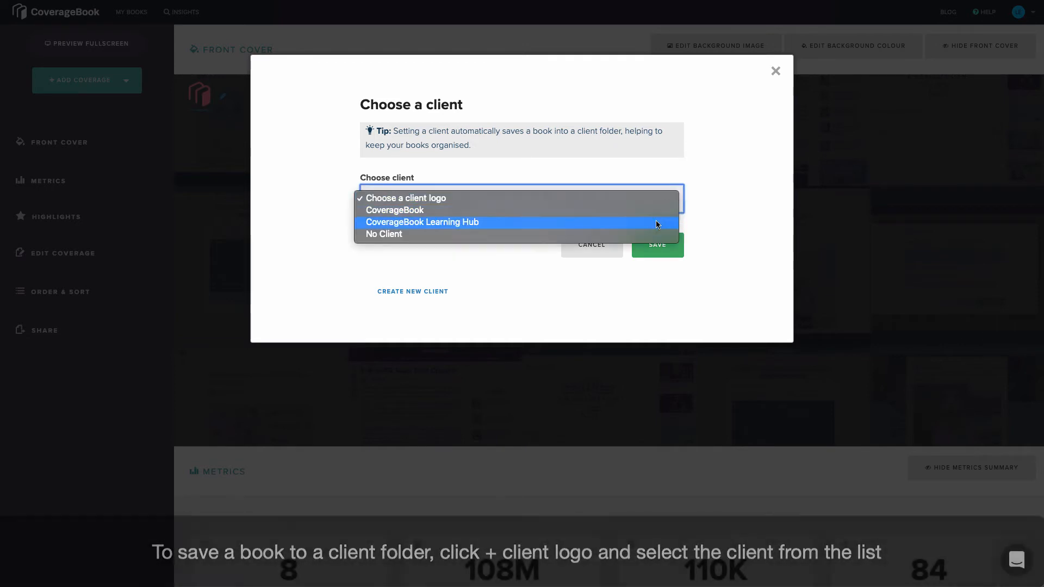
left_click(645, 222)
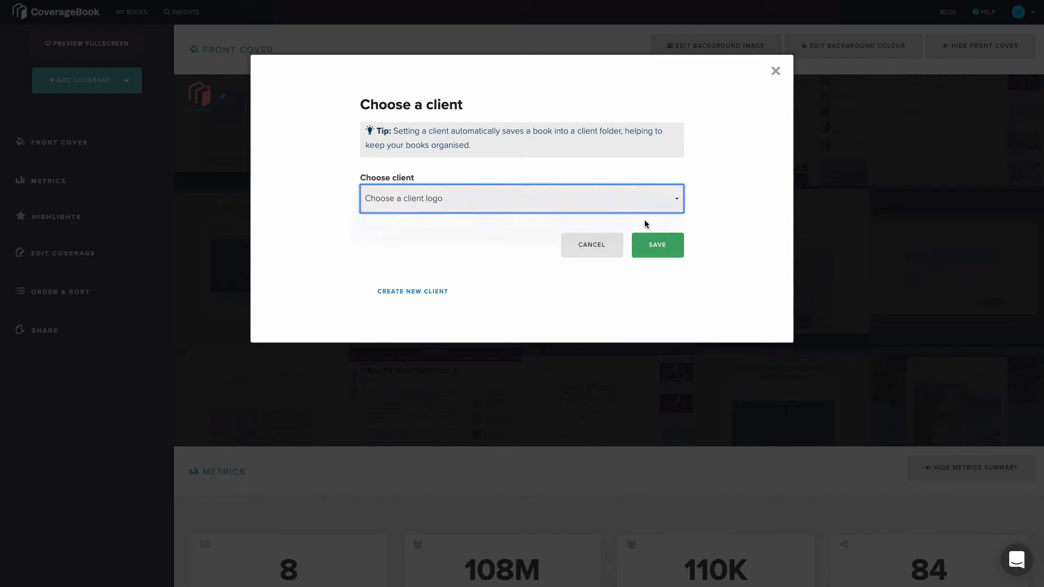
left_click(681, 251)
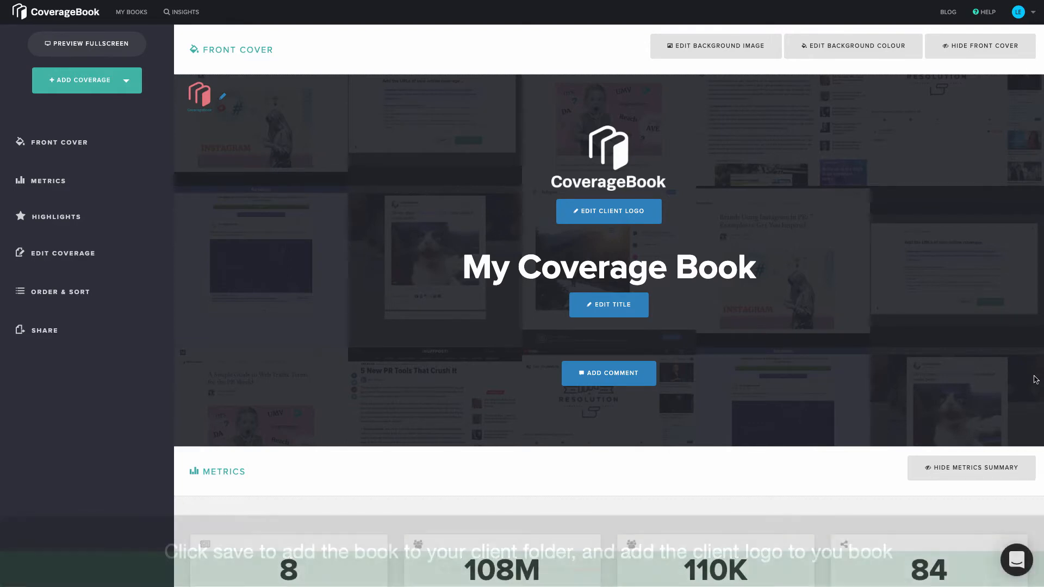
- View all books in the account and filter them to the CoverageBook Learning Hub client folder
left_click(143, 13)
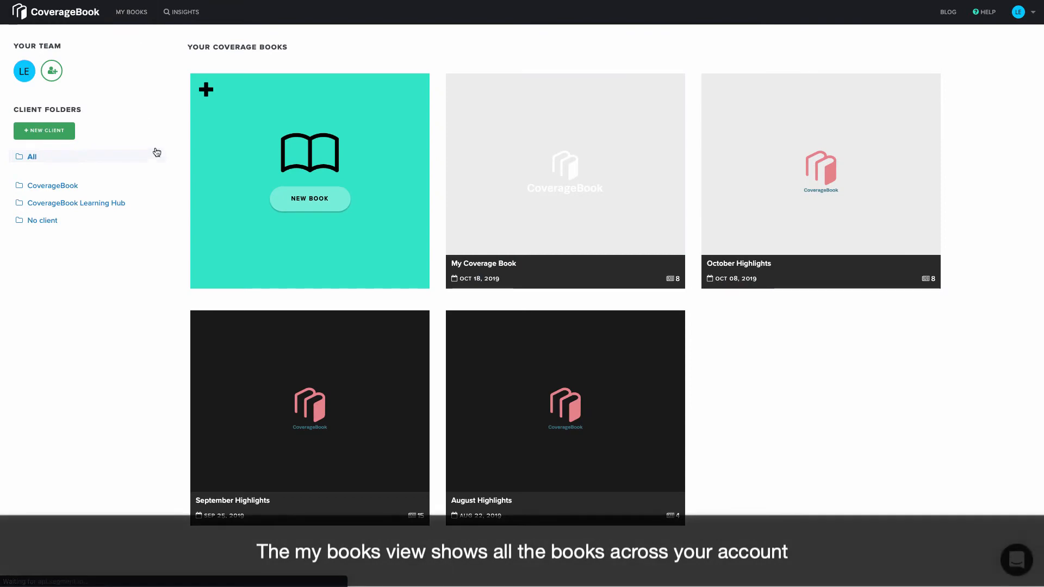
left_click(117, 204)
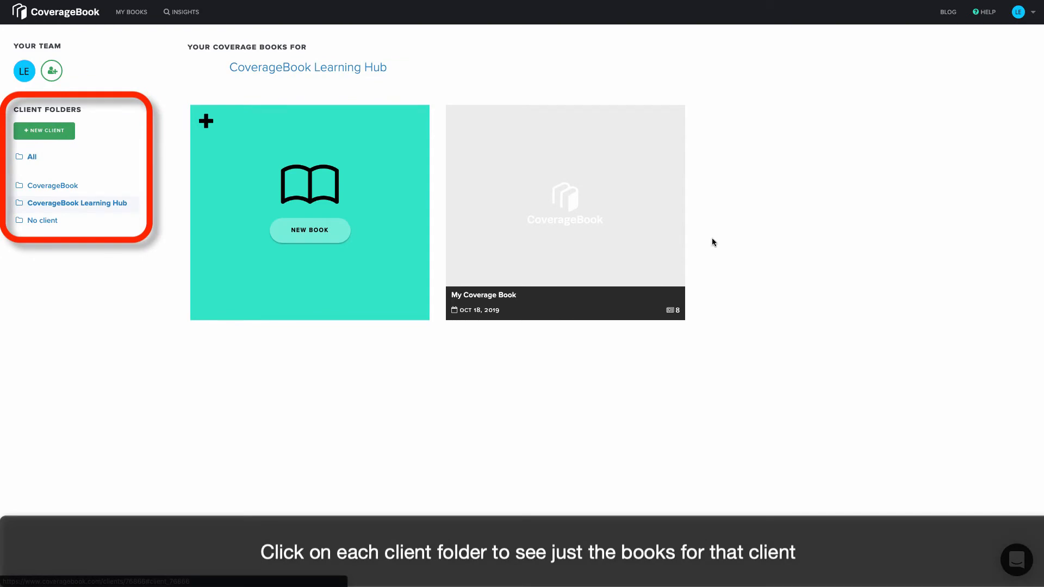
mouse_move(591, 239)
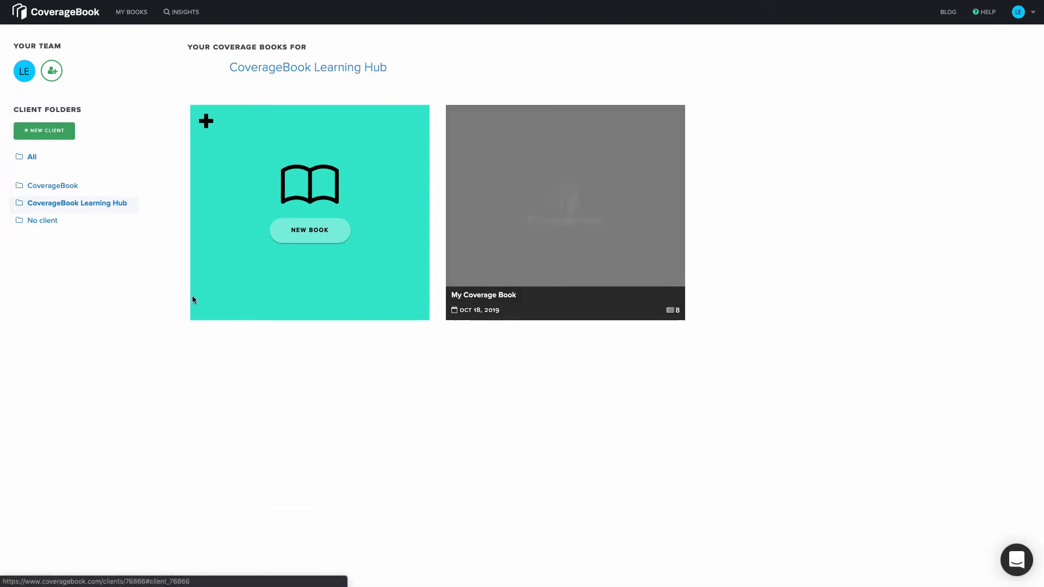
- Open the front cover title of My Coverage Book for editing and name the book CoverageBook Learning Hub
left_click(136, 19)
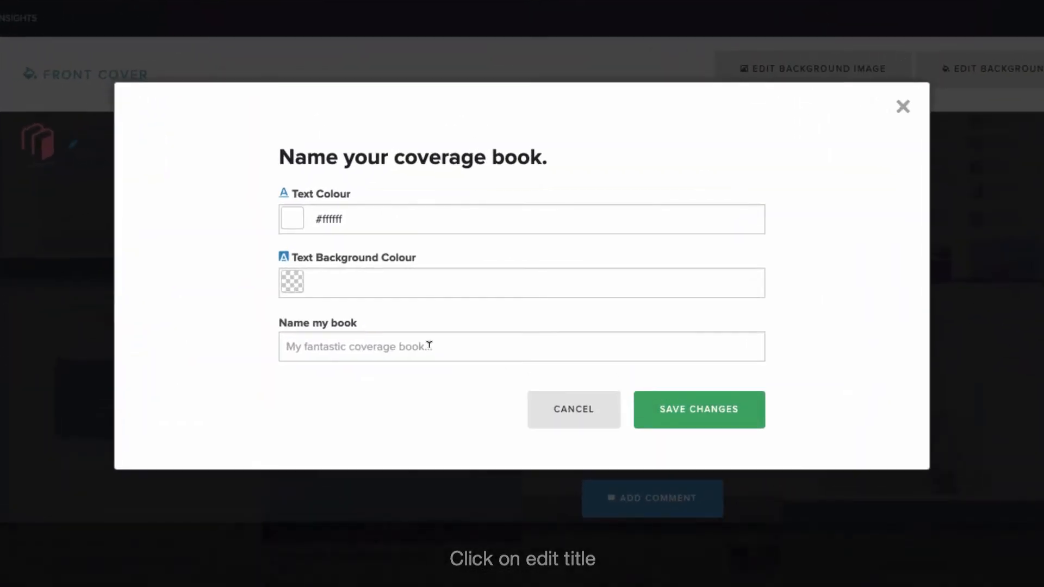
left_click(459, 241)
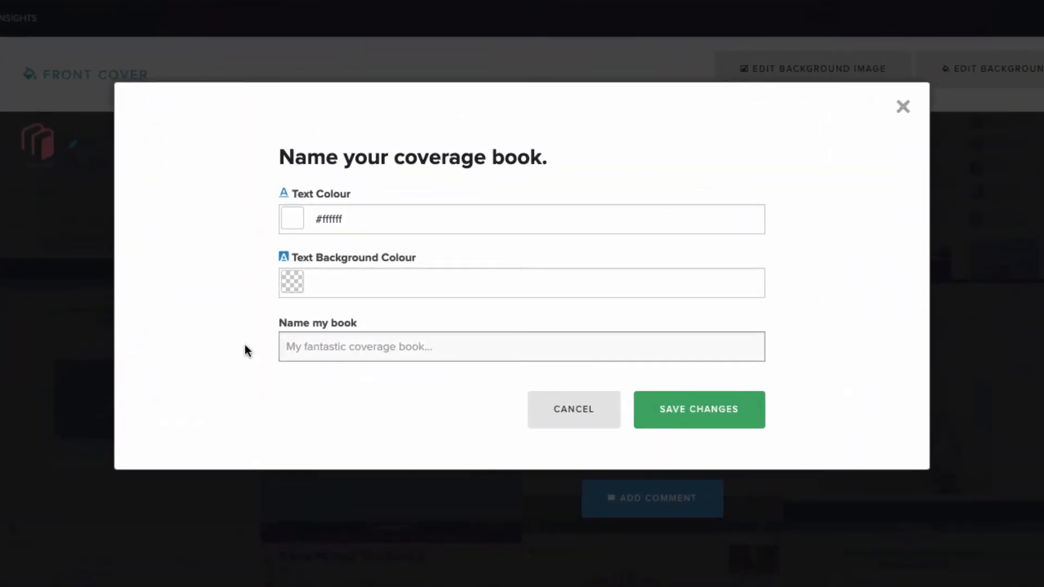
type("Coverage")
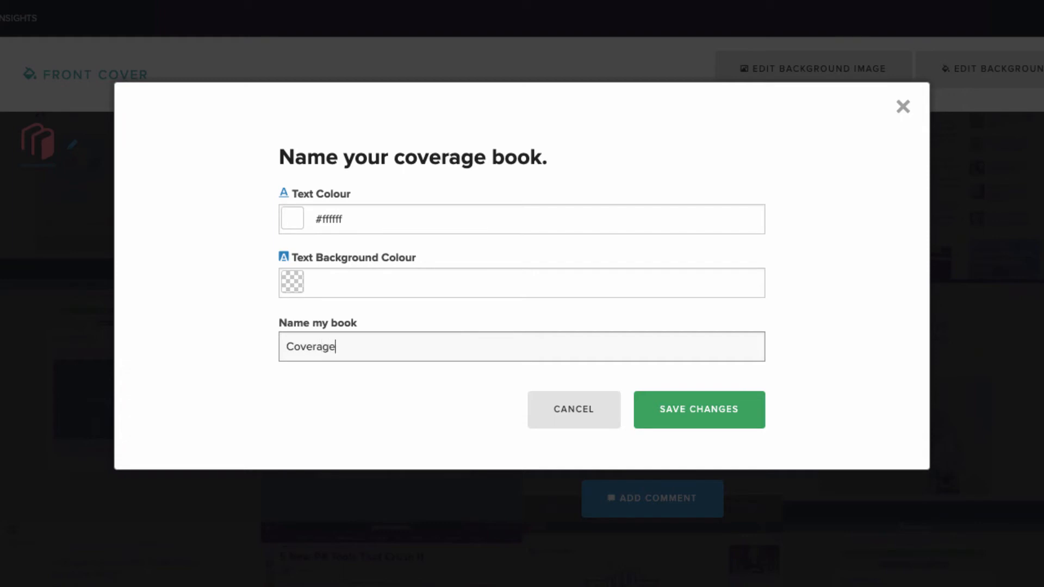
type("Book Learni")
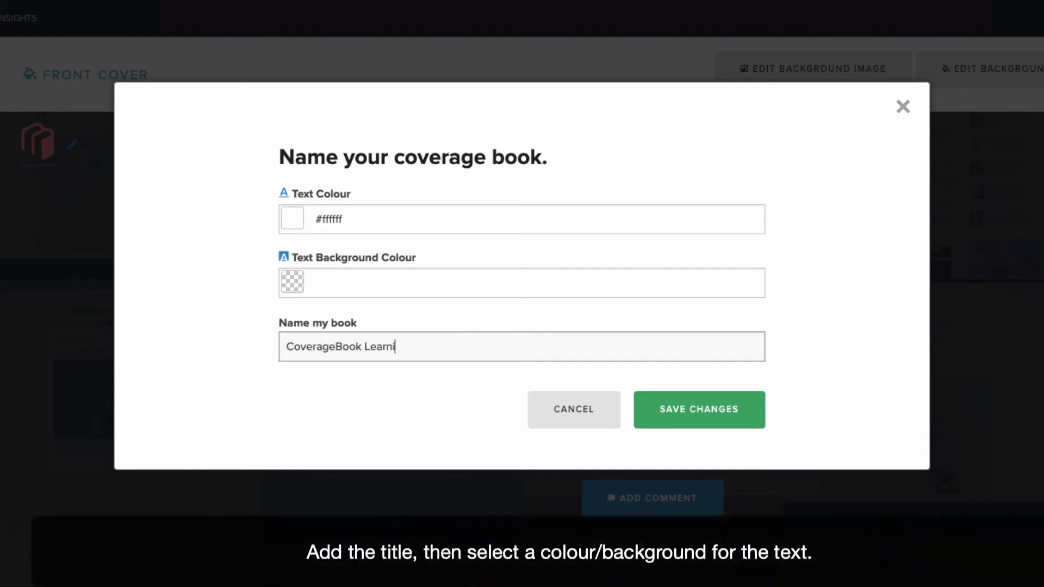
type("ng Hub")
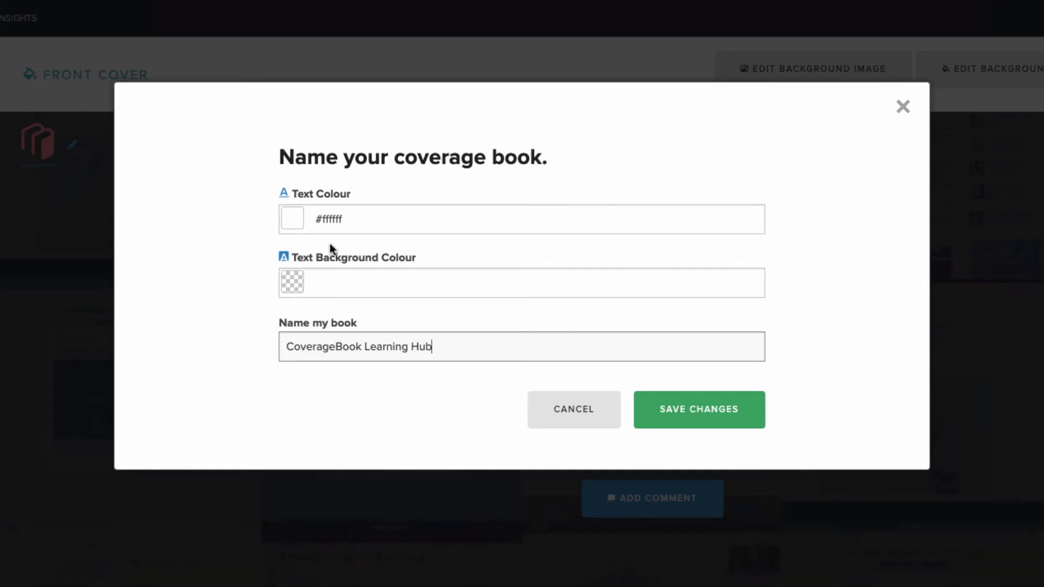
- Try blue #6761e6 and purple #9d61e6 as the title's text colour, and return it to white #ffffff
left_click(401, 216)
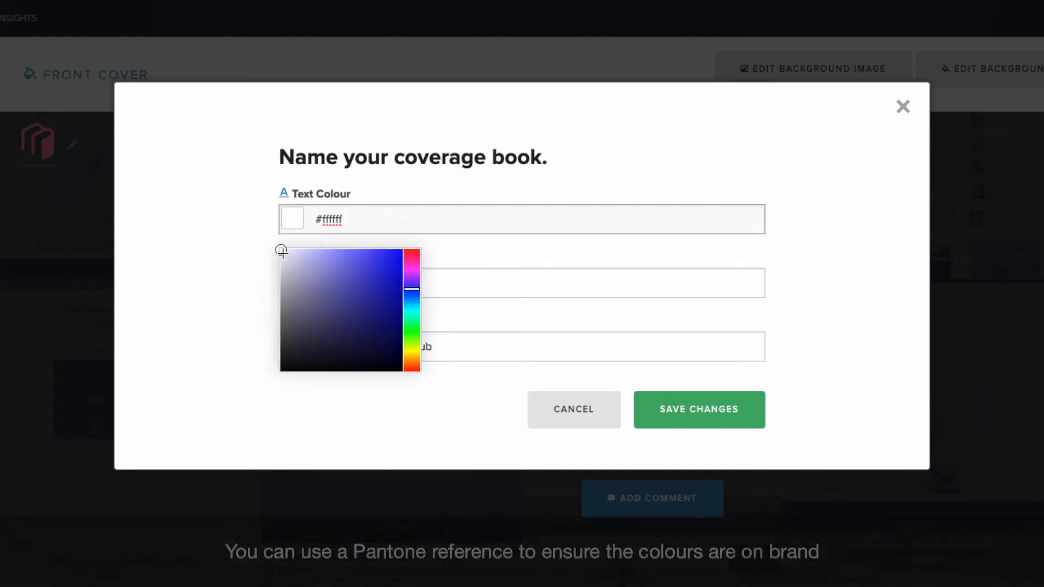
left_click_drag(283, 250, 351, 262)
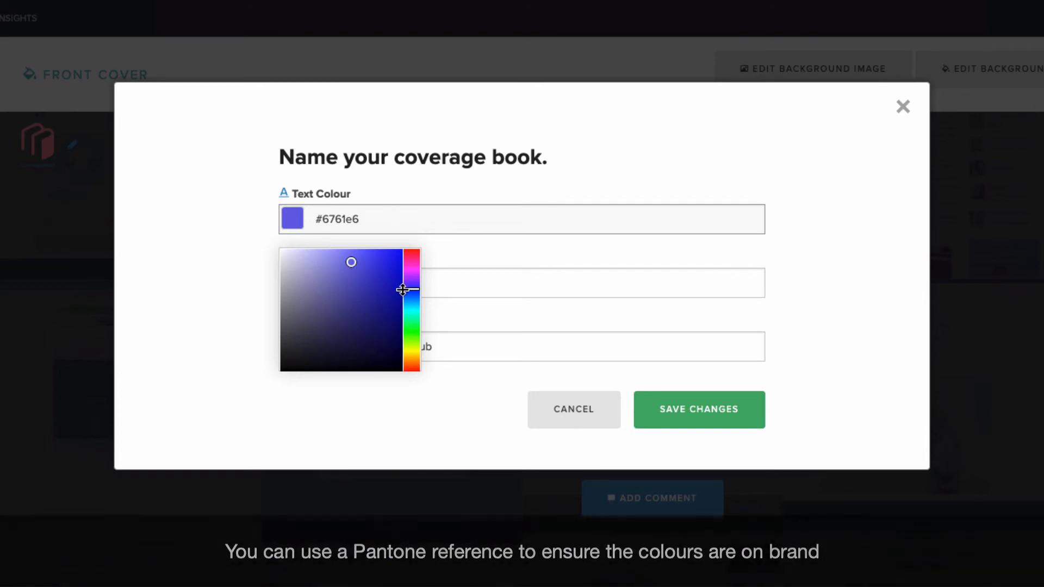
mouse_move(407, 288)
left_mouse_down()
mouse_move(413, 256)
mouse_move(410, 280)
left_mouse_up()
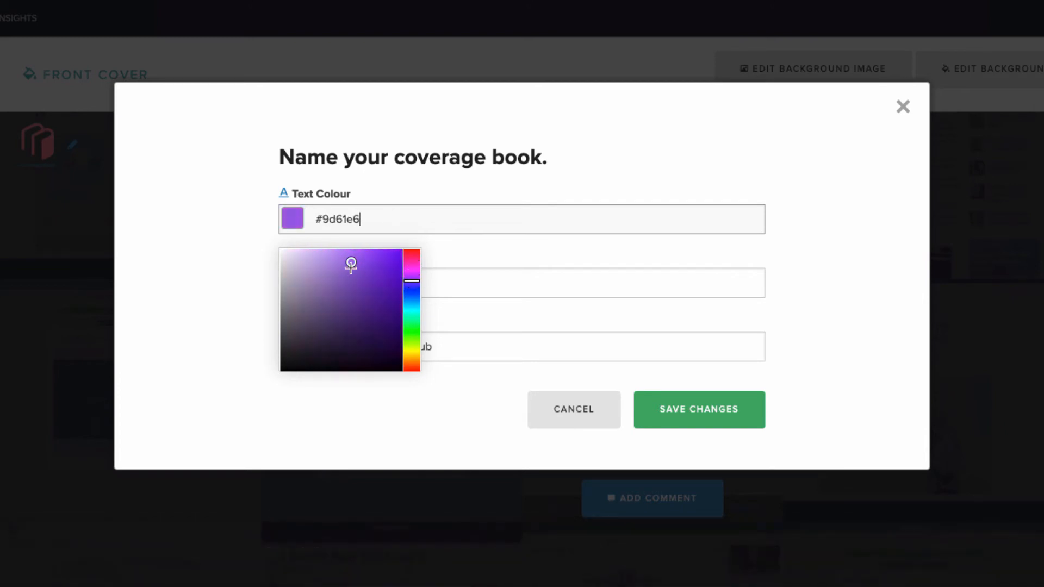
left_click_drag(350, 262, 261, 237)
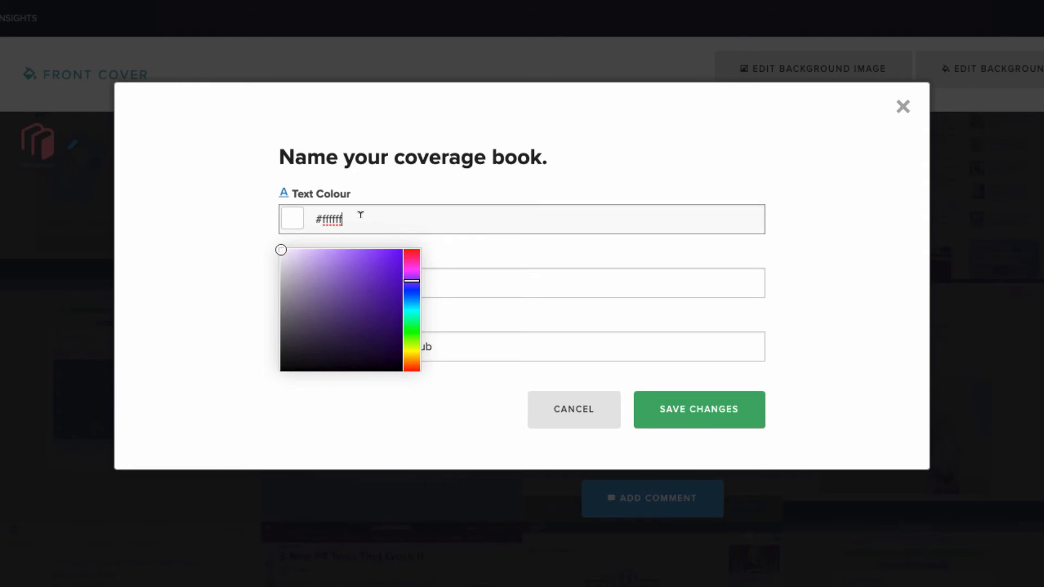
left_click(257, 254)
- Try black #000000 as the title's text background colour, clear it again, and save the title changes
left_click(357, 280)
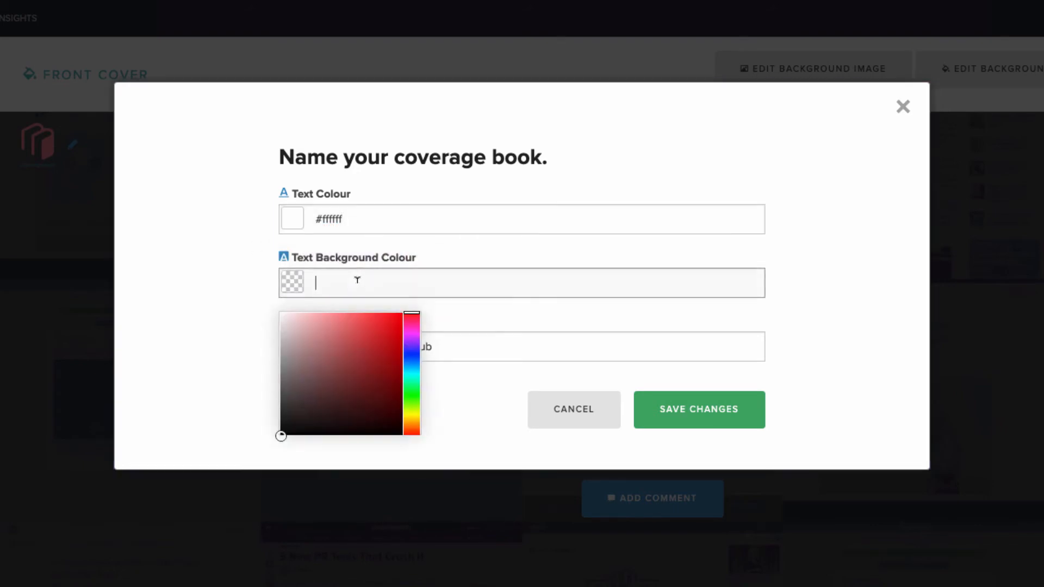
left_click(280, 436)
left_click_drag(280, 436, 252, 436)
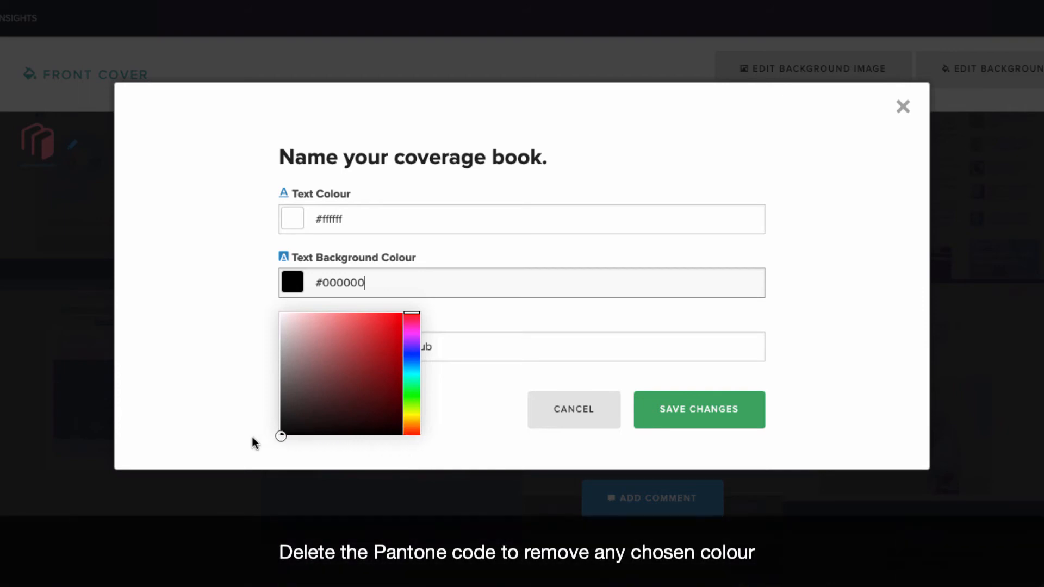
left_click_drag(416, 283, 287, 276)
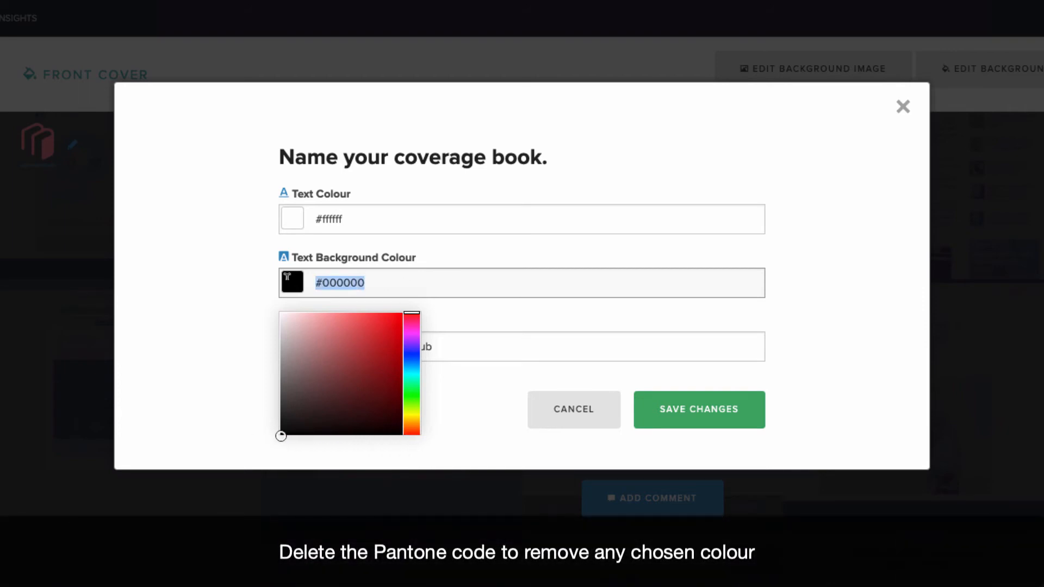
key("BackSpace")
left_click(236, 264)
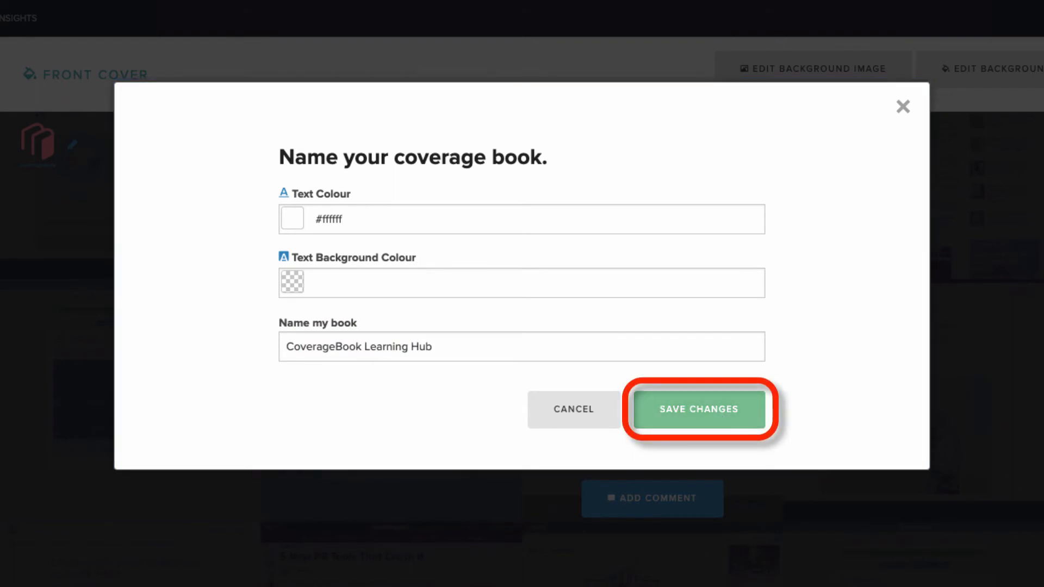
left_click(699, 410)
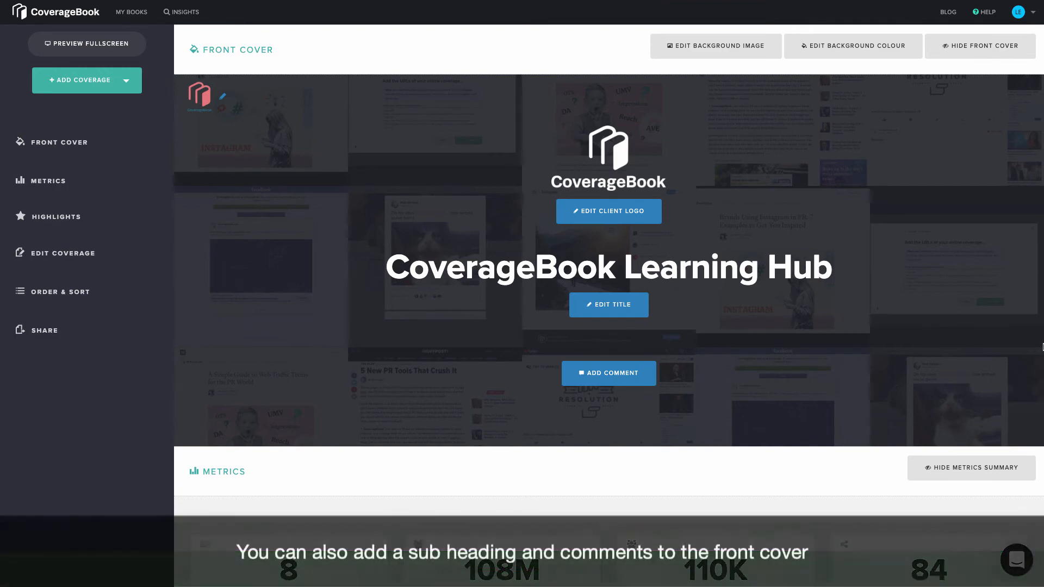
- Start a new front cover comment and give it the title 2019 Highlights
left_click(652, 380)
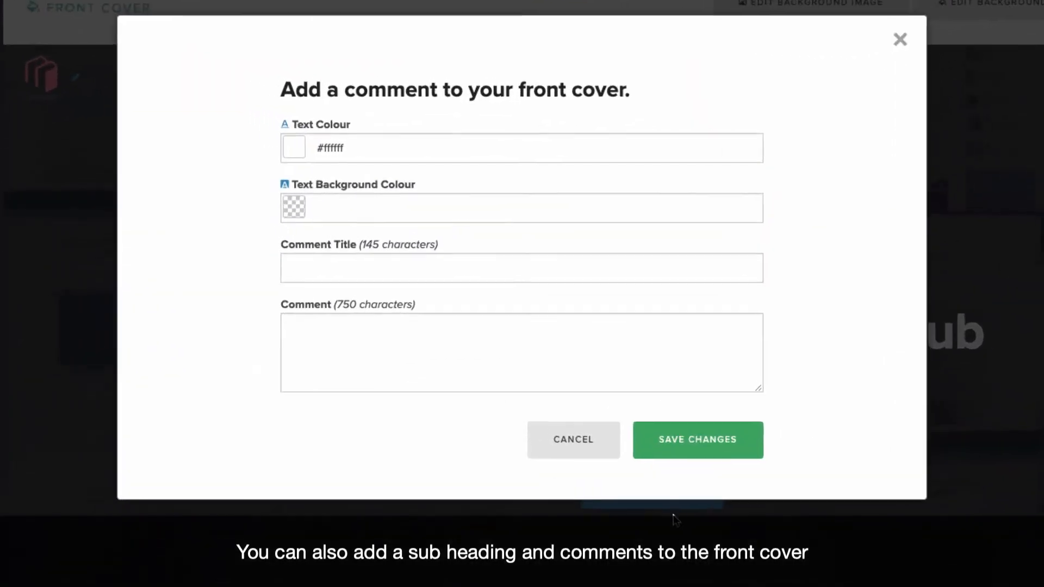
left_click(297, 271)
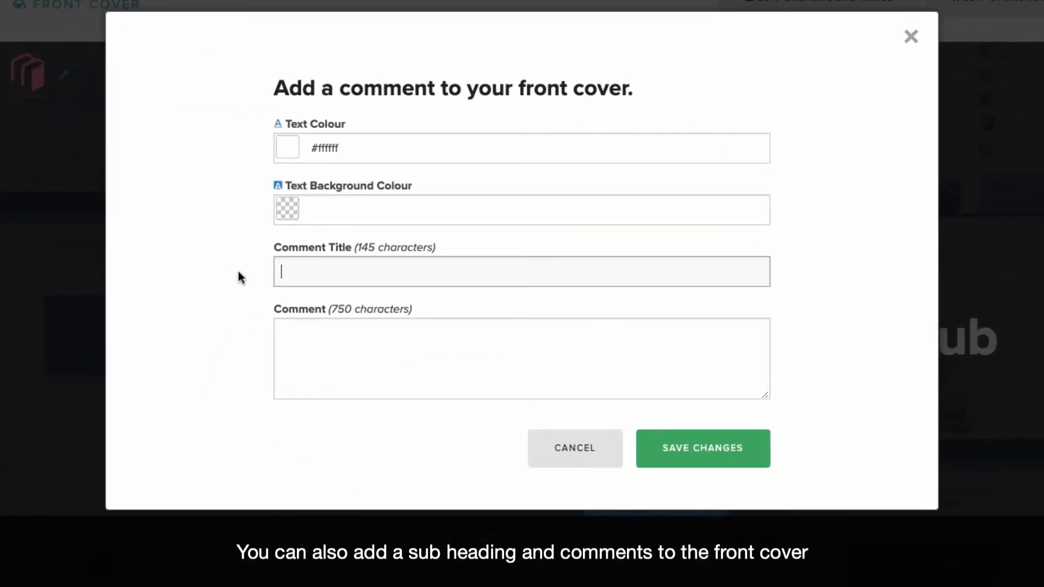
type("2019")
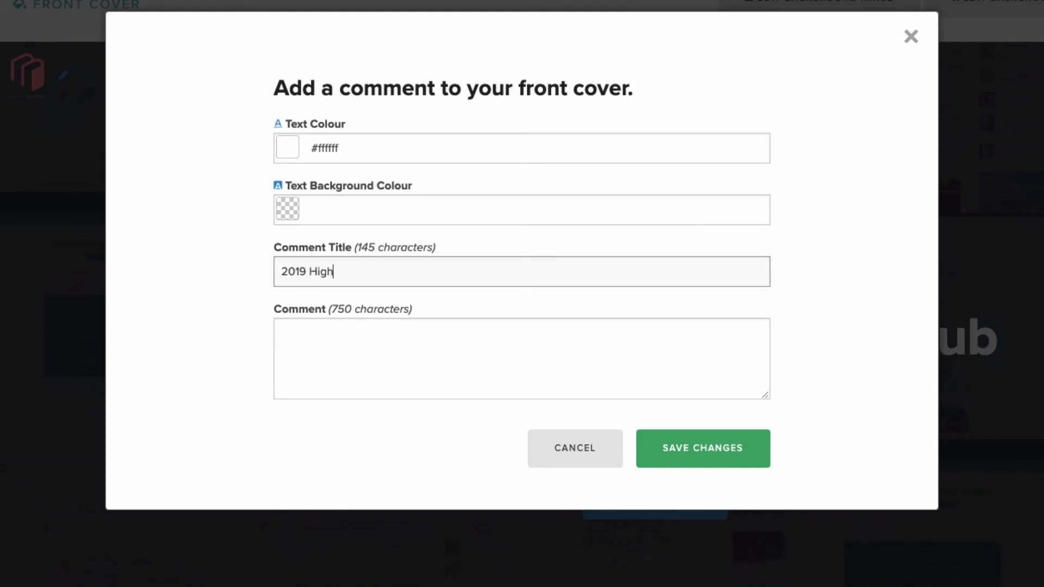
type(" Highlights")
- Choose white #ffffff as the front cover comment's text colour
left_click(405, 146)
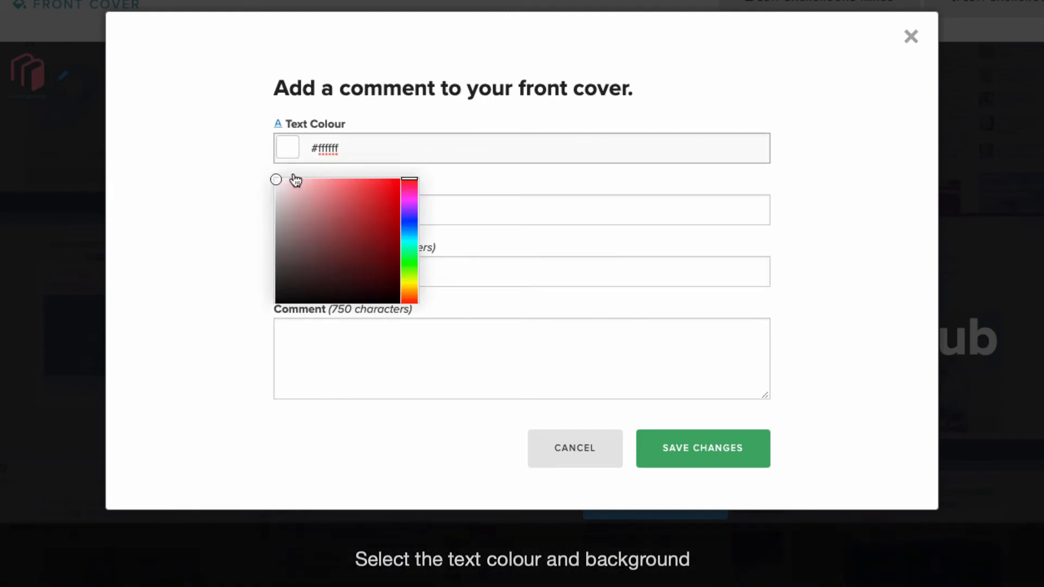
mouse_move(294, 180)
left_mouse_down()
mouse_move(280, 178)
mouse_move(349, 179)
mouse_move(256, 179)
left_mouse_up()
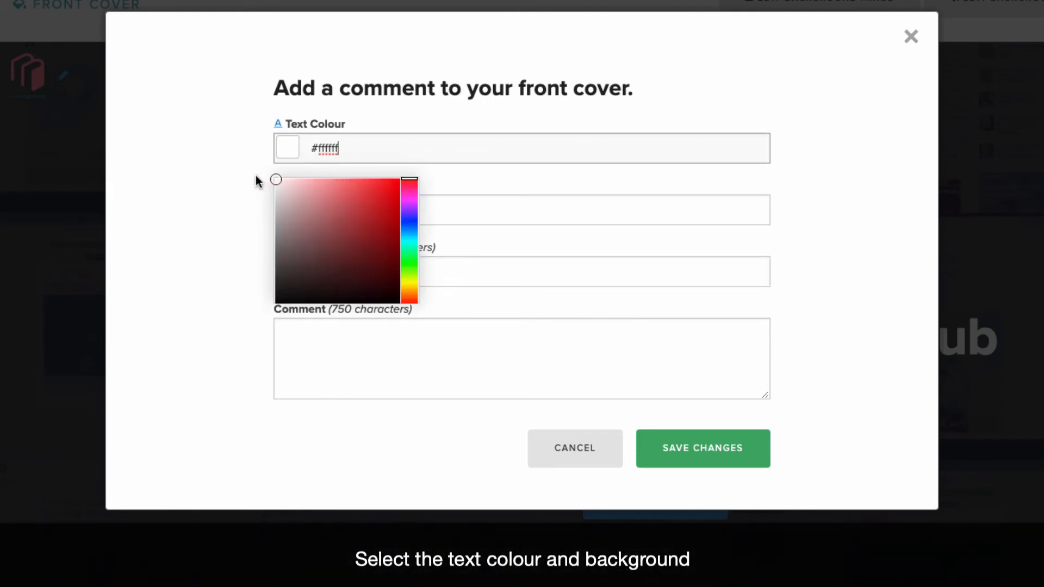
left_click(252, 178)
- Try near-black #0d0d0d as the comment's text background colour and clear it again
left_click(334, 205)
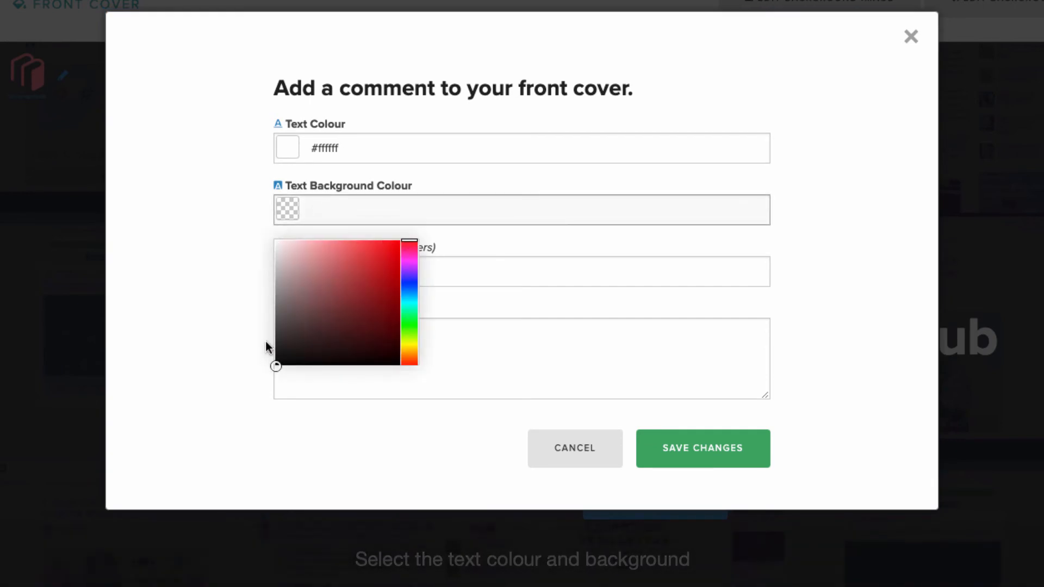
mouse_move(275, 363)
left_mouse_down()
mouse_move(332, 352)
mouse_move(242, 359)
left_mouse_up()
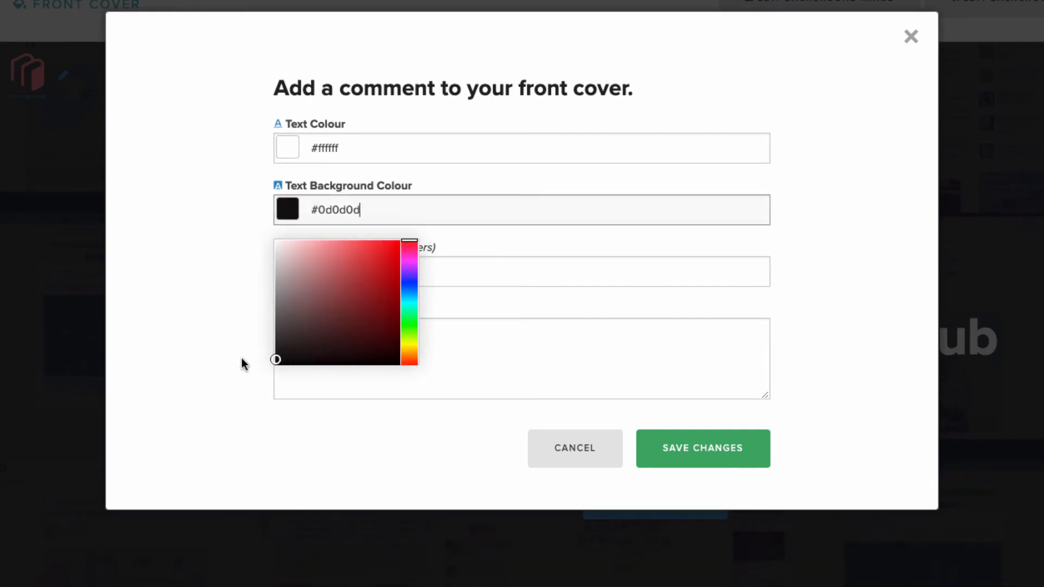
left_click_drag(375, 205, 264, 207)
key("BackSpace")
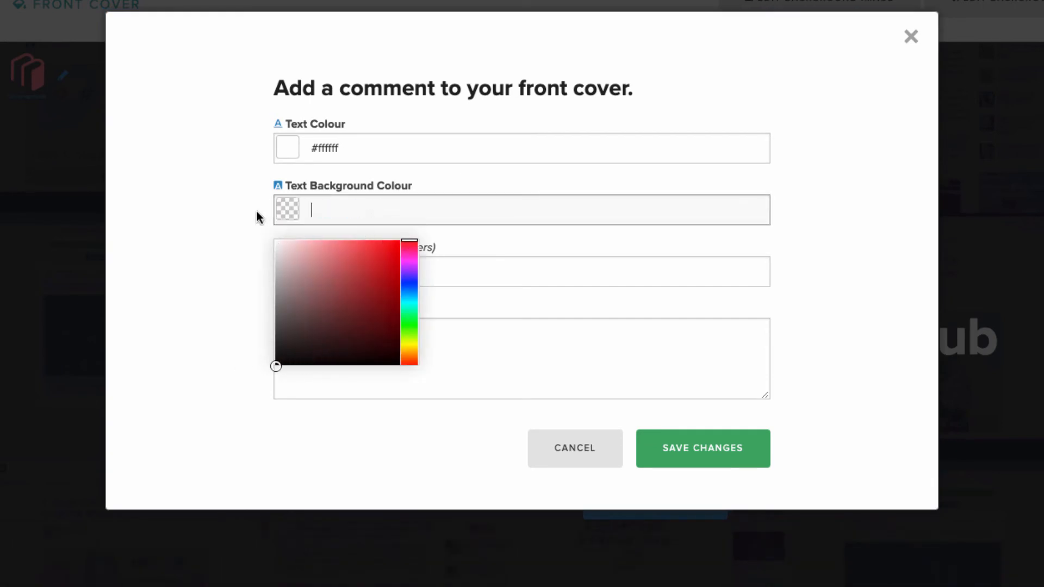
left_click(250, 244)
- Open the body of the front cover comment for text entry
left_click(308, 334)
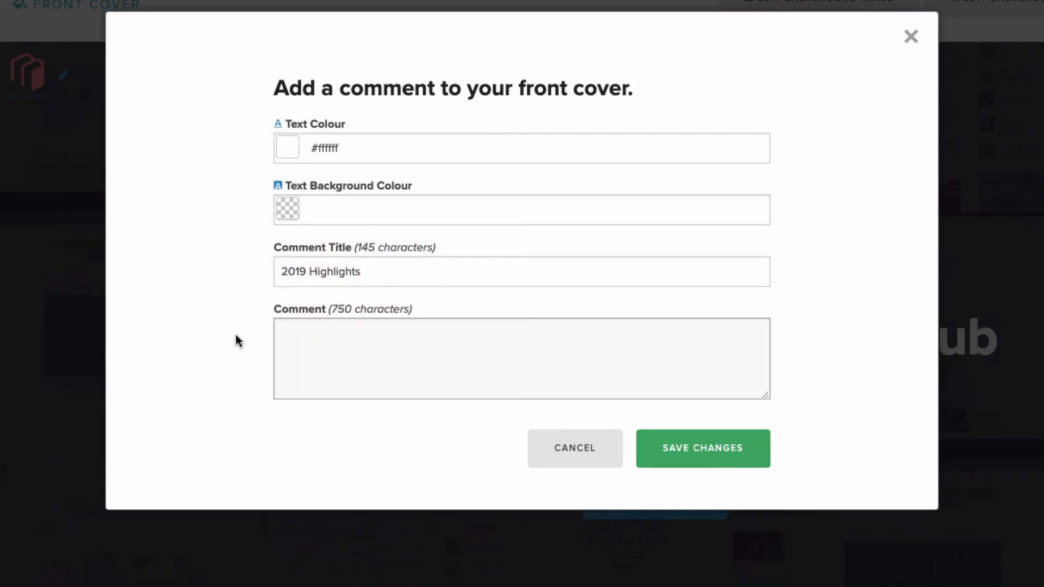